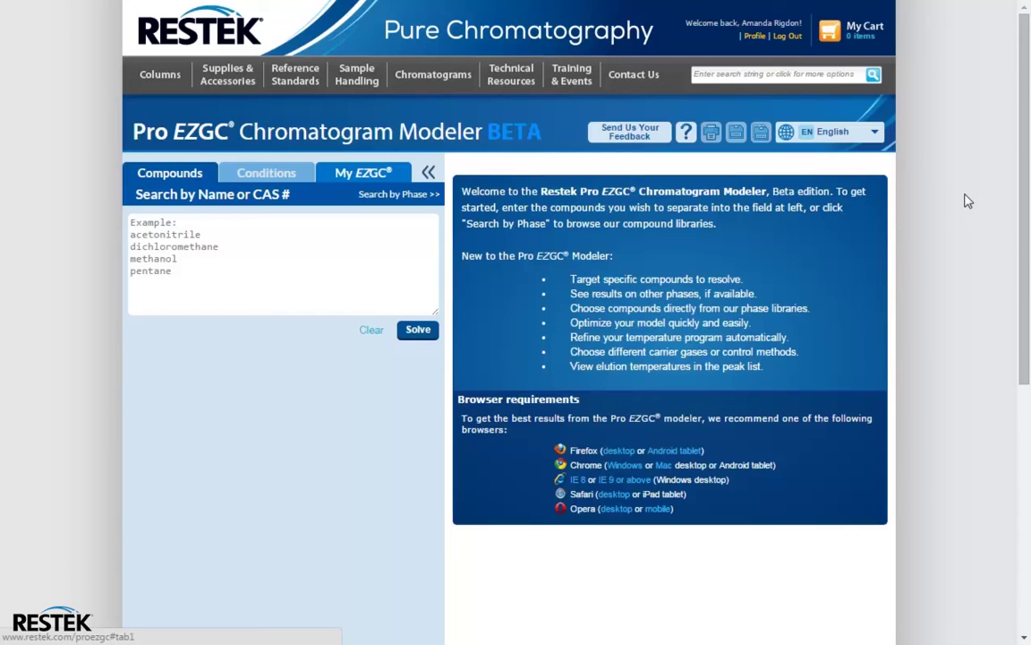
# Enter methanol, ethanol, isopropanol, Butane, Pentane, Heptane and hexane as the search compounds on separate lines and solve the separation
pyautogui.click(196, 270)
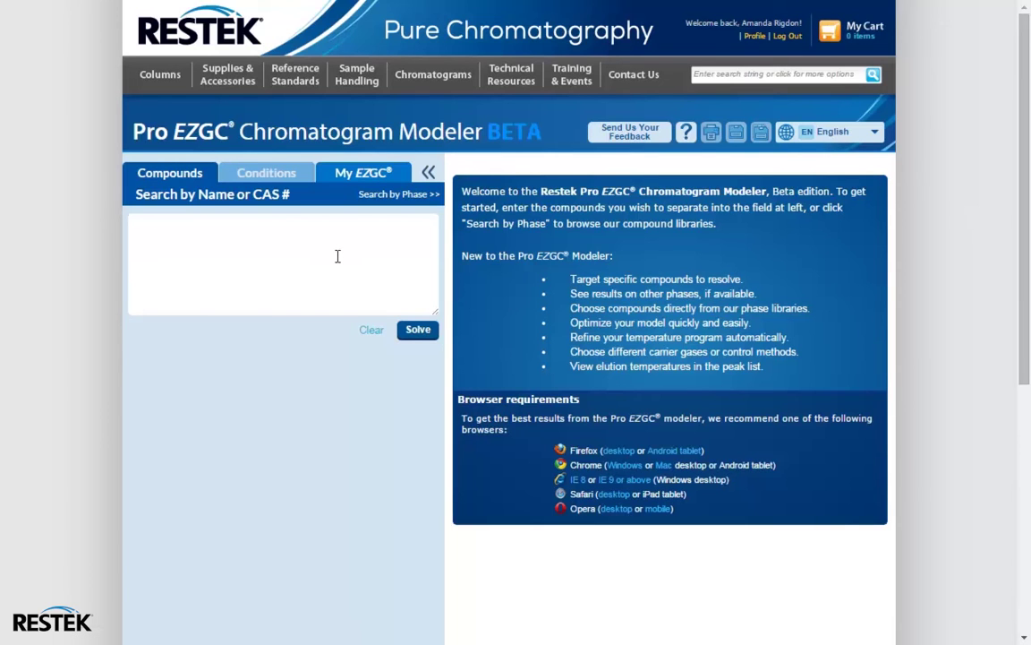
pyautogui.write('methanol')
pyautogui.press('Return')
pyautogui.write('ethanol')
pyautogui.press('Return')
pyautogui.write('isopropanol')
pyautogui.press('Return')
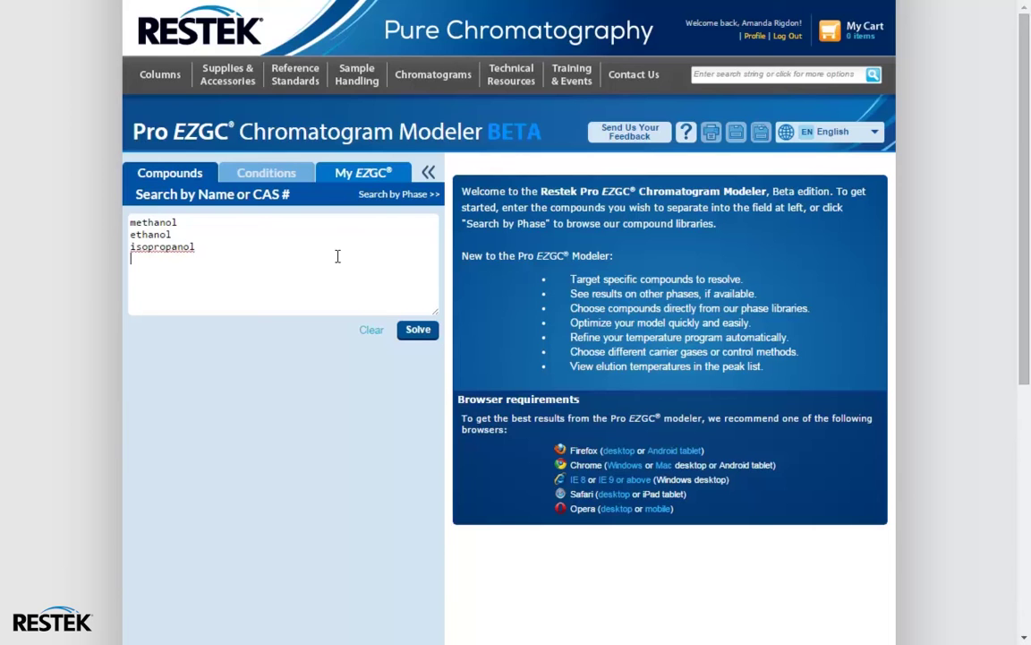
pyautogui.write('Butane Pentane Heptane hexane')
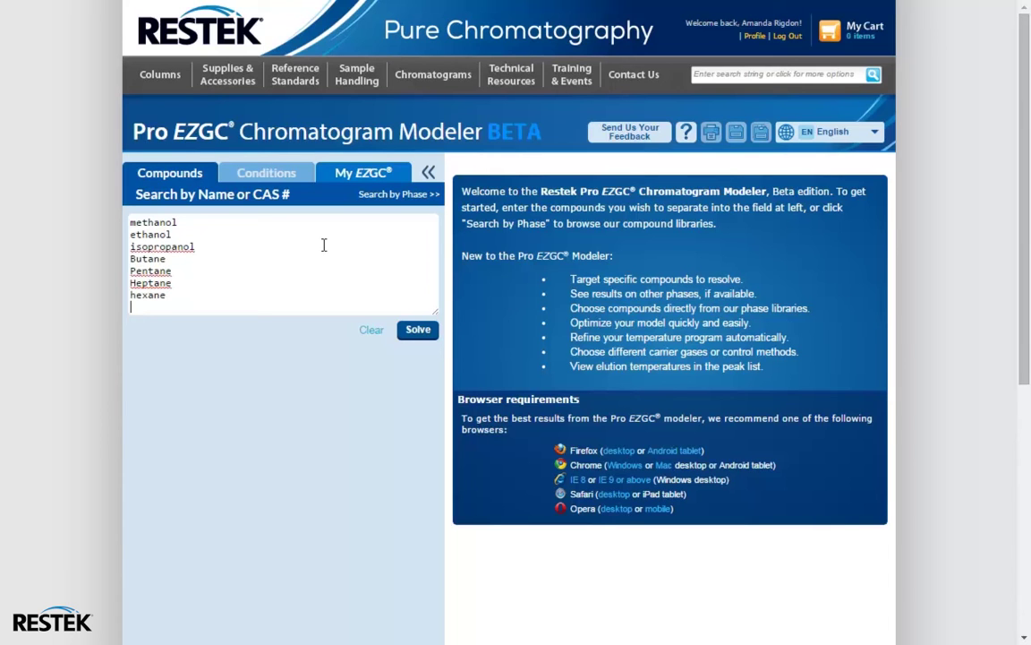
pyautogui.click(419, 340)
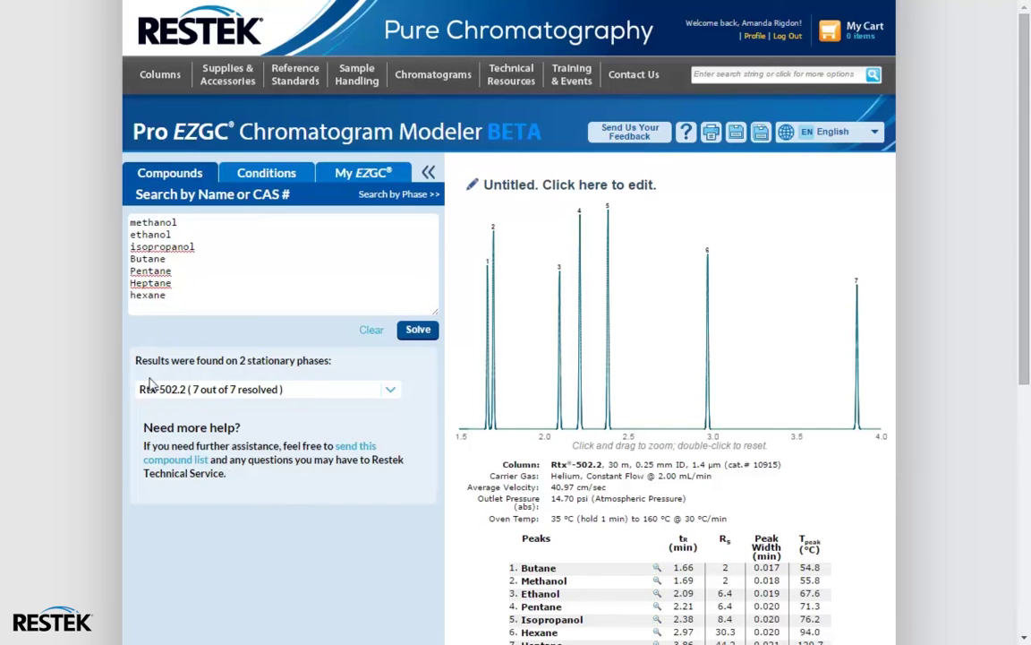
# Switch the modeled stationary phase to Rtx-1
pyautogui.click(393, 381)
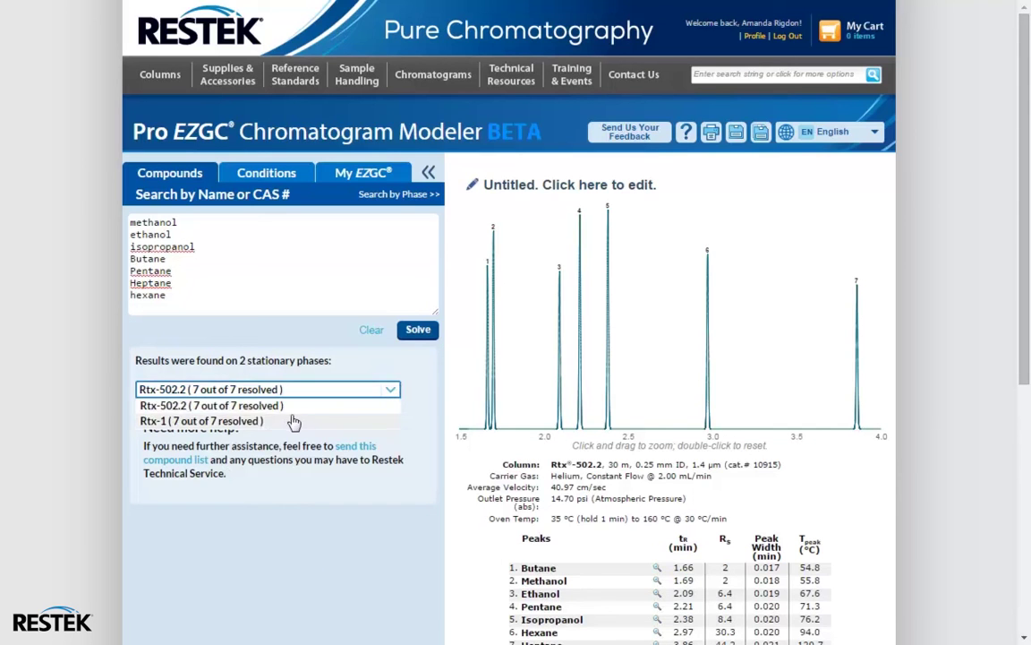
pyautogui.click(269, 367)
pyautogui.click(391, 392)
pyautogui.click(383, 404)
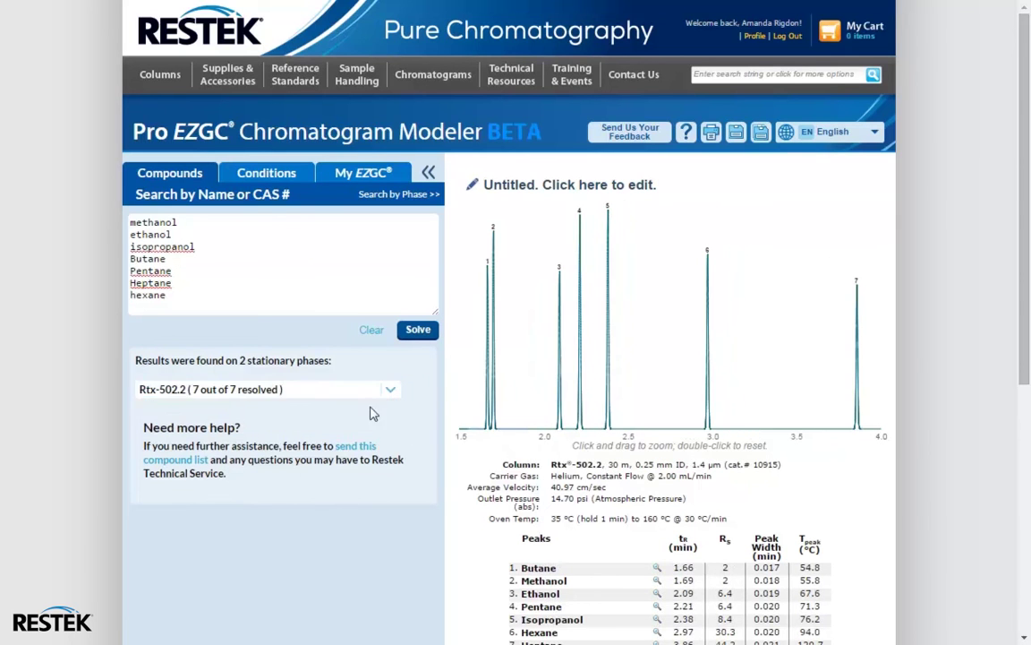
pyautogui.click(390, 394)
pyautogui.click(345, 423)
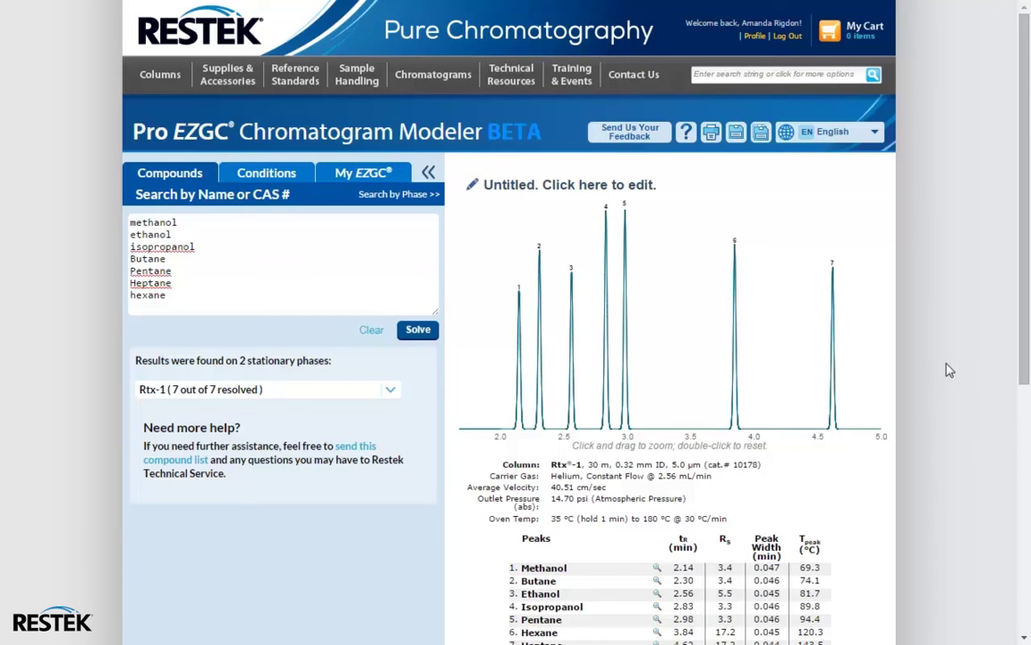
# Enlarge the chromatogram to examine its peaks and peak table, including the chemical structure of methanol
pyautogui.click(428, 172)
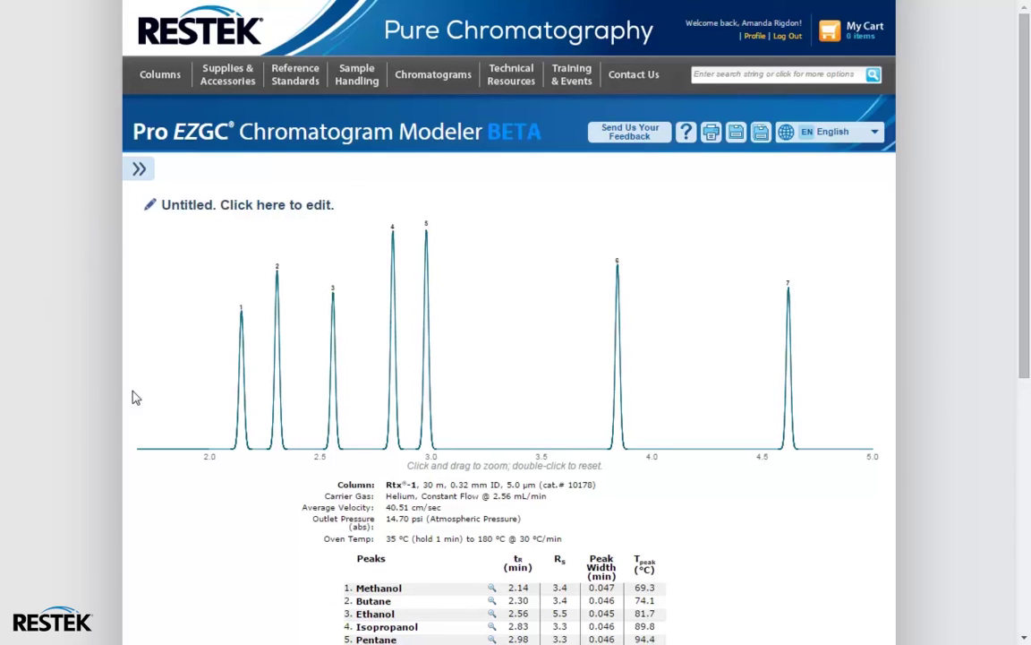
pyautogui.moveTo(280, 274)
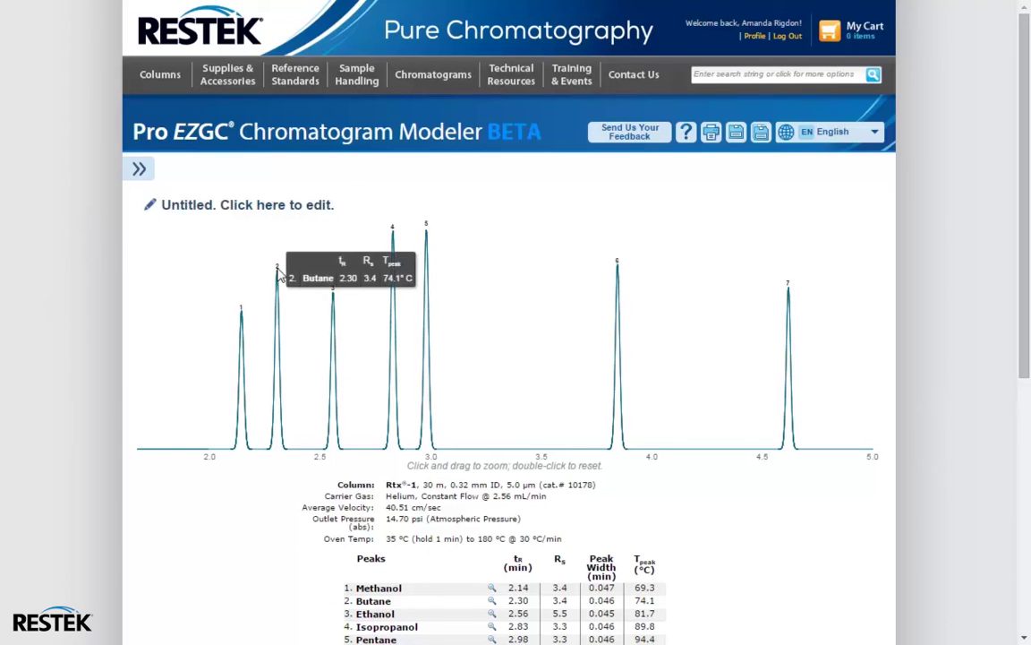
pyautogui.moveTo(391, 231)
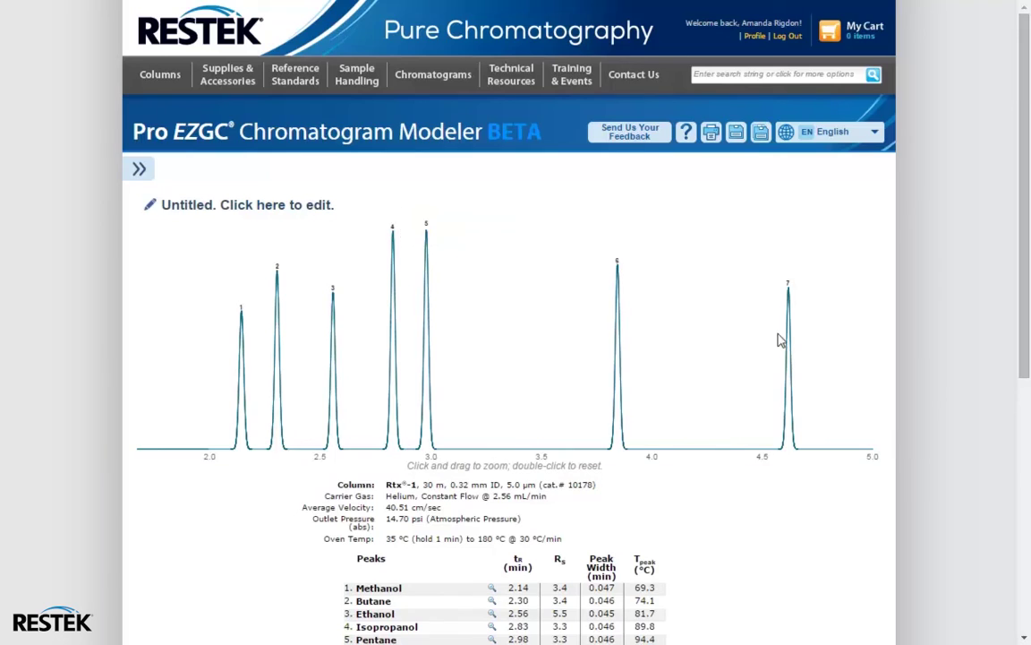
pyautogui.scroll(-3, 734, 319)
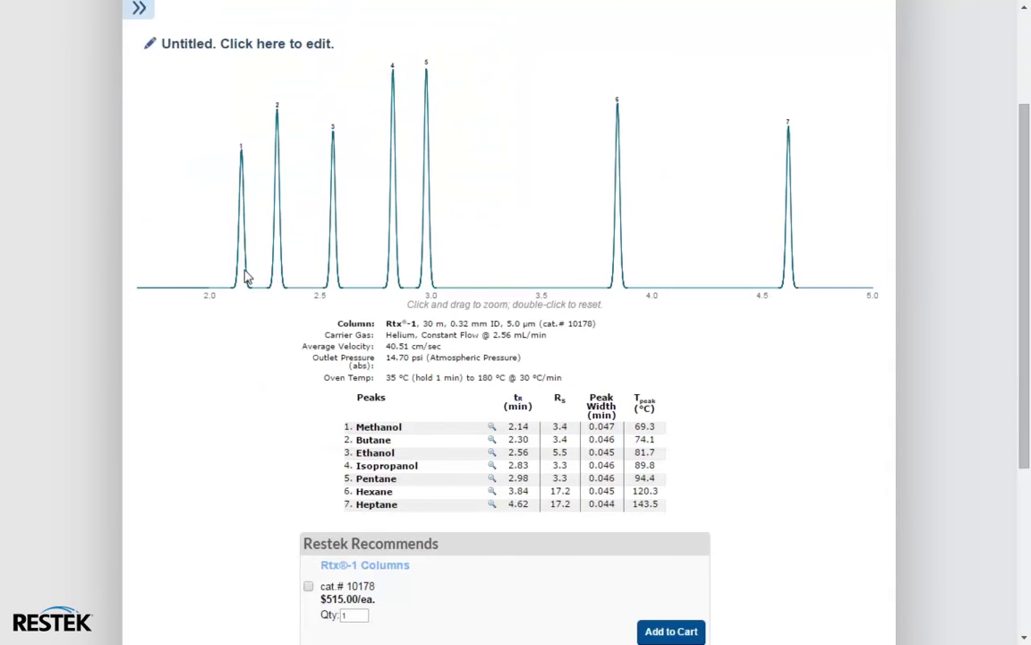
pyautogui.scroll(-1, 837, 410)
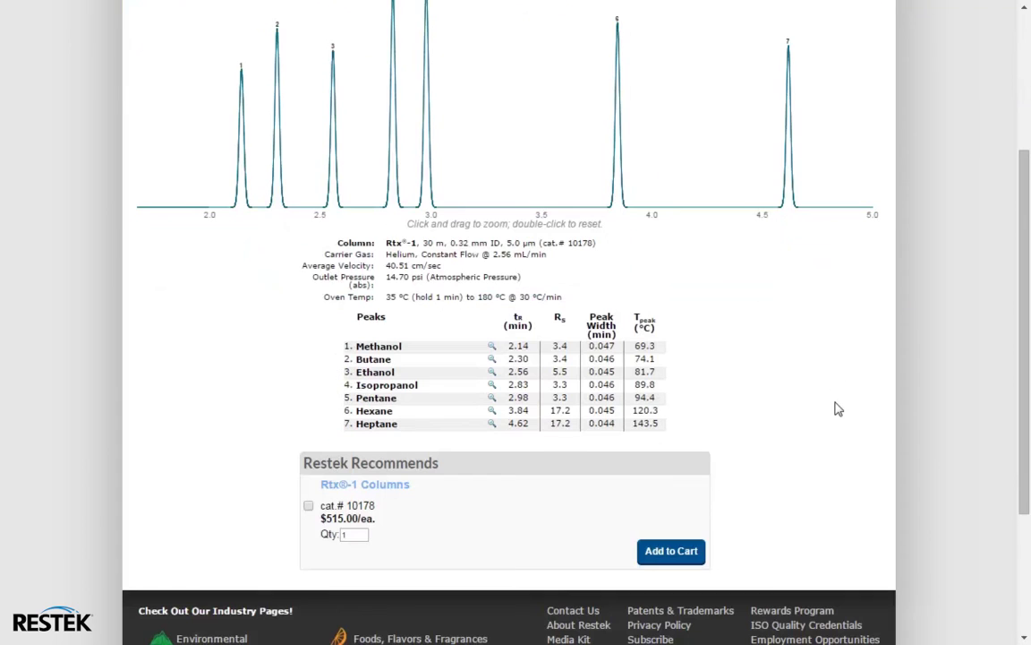
pyautogui.click(491, 348)
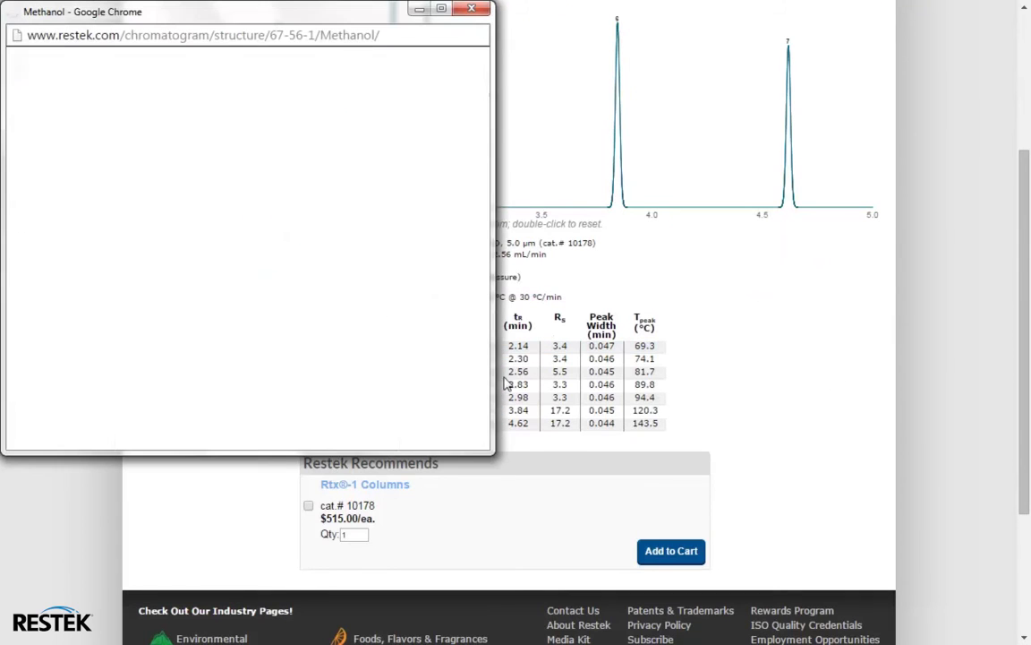
pyautogui.click(471, 11)
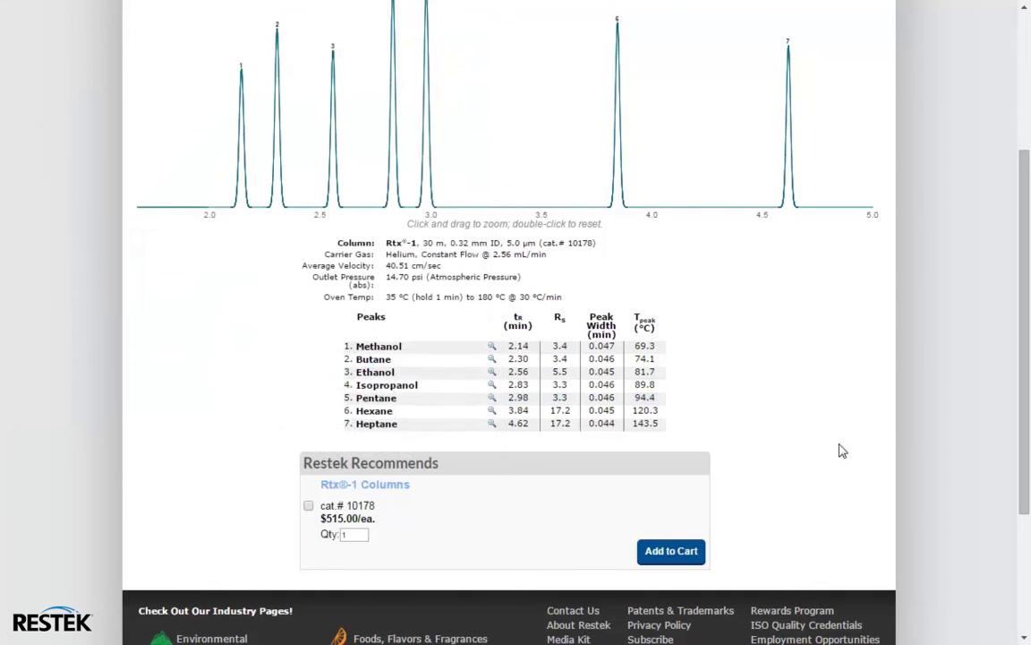
pyautogui.scroll(3, 760, 410)
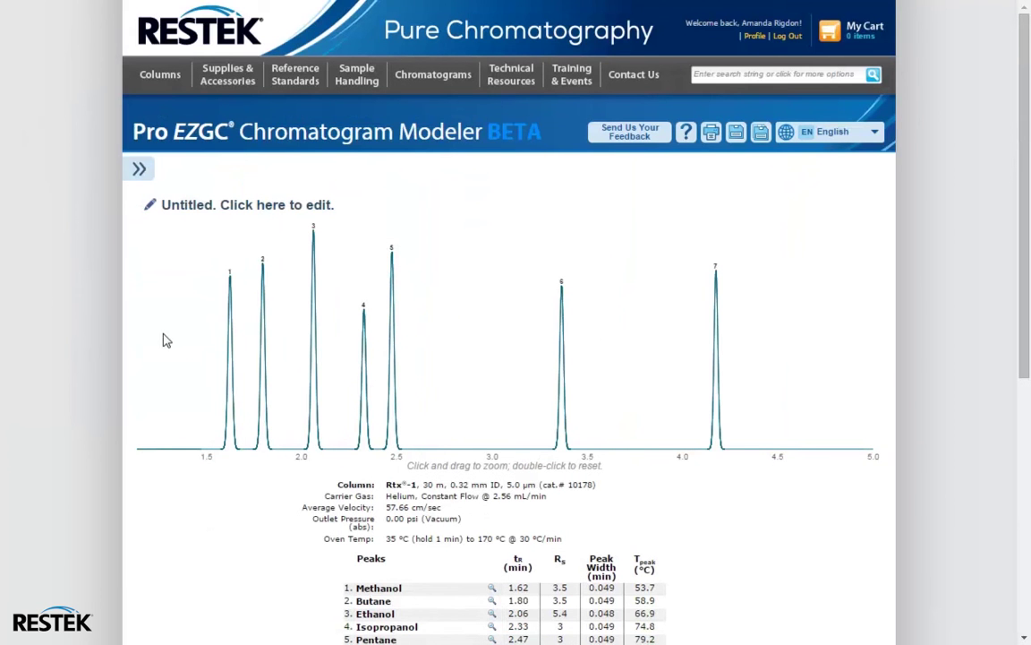
pyautogui.click(140, 173)
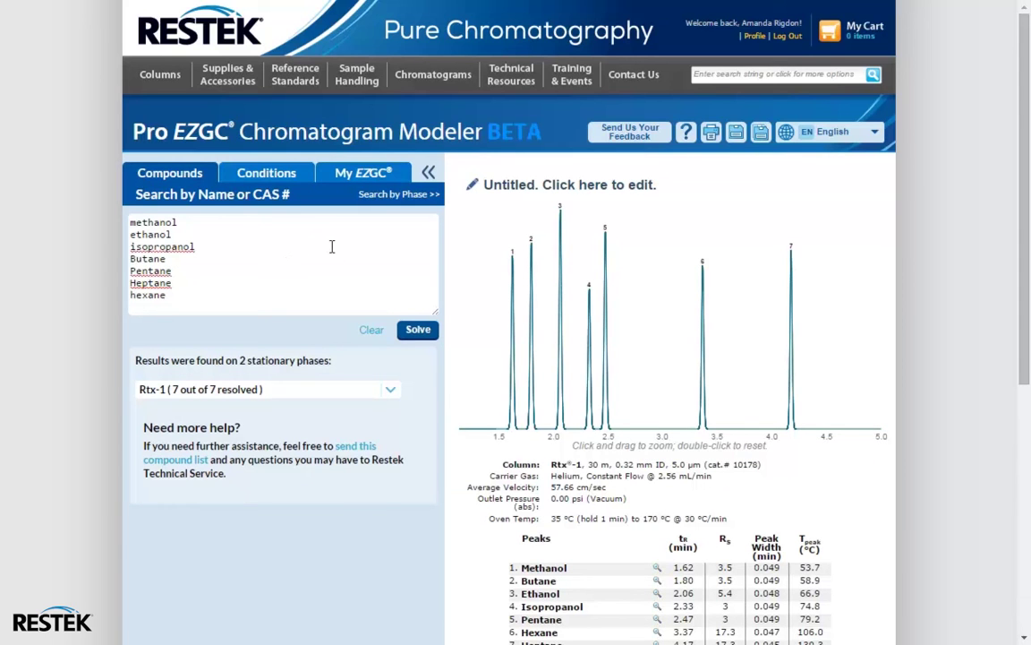
# Try the Efficiency optimization in the model's conditions and return to Speed
pyautogui.click(261, 170)
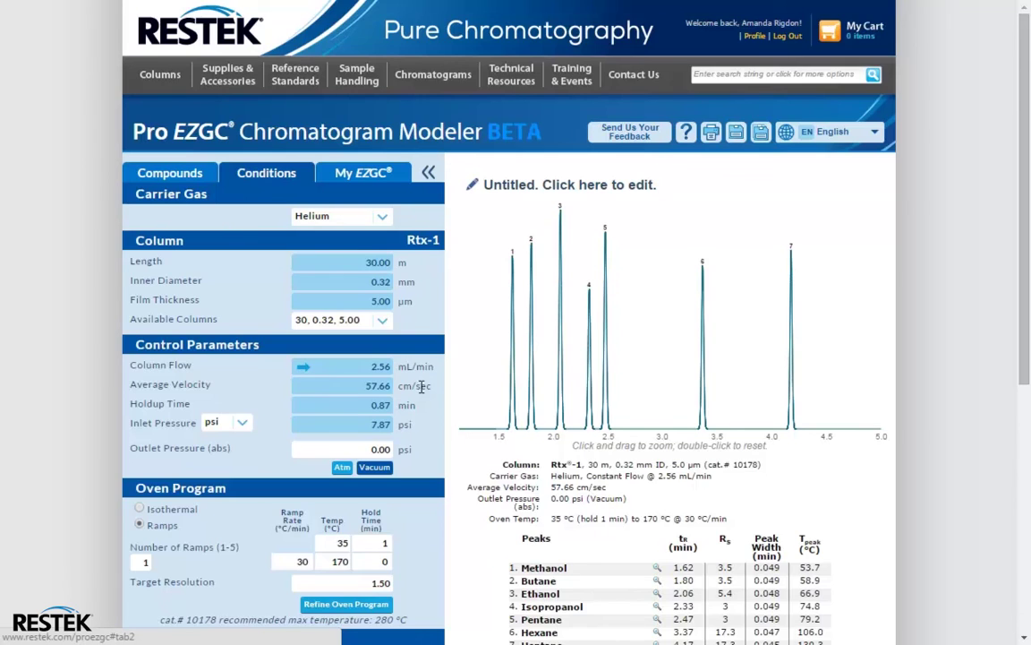
pyautogui.scroll(-3, 421, 386)
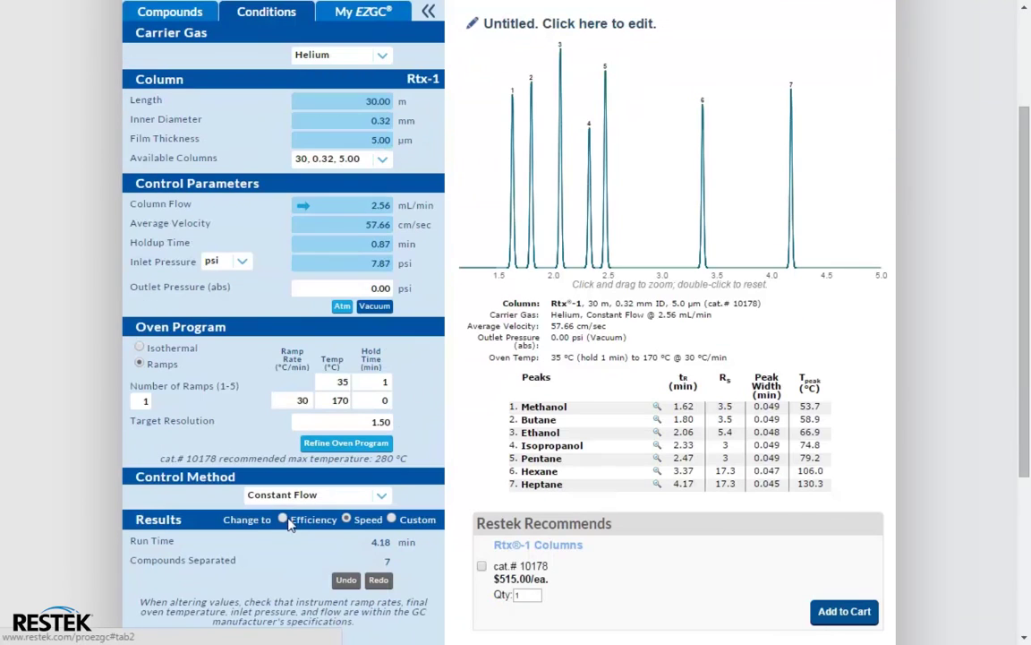
pyautogui.click(282, 519)
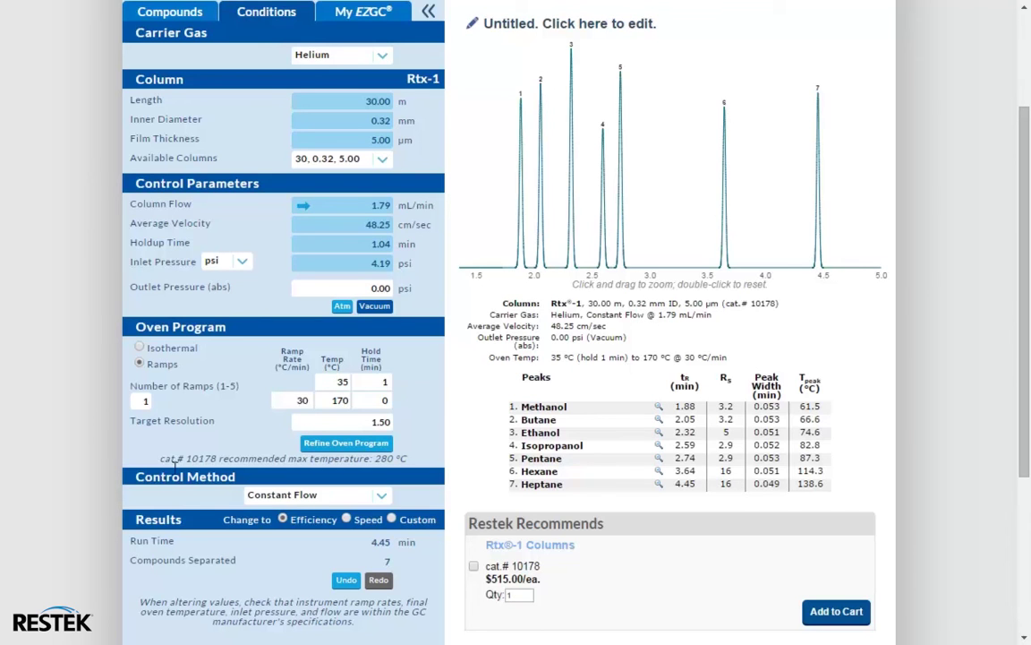
pyautogui.click(346, 519)
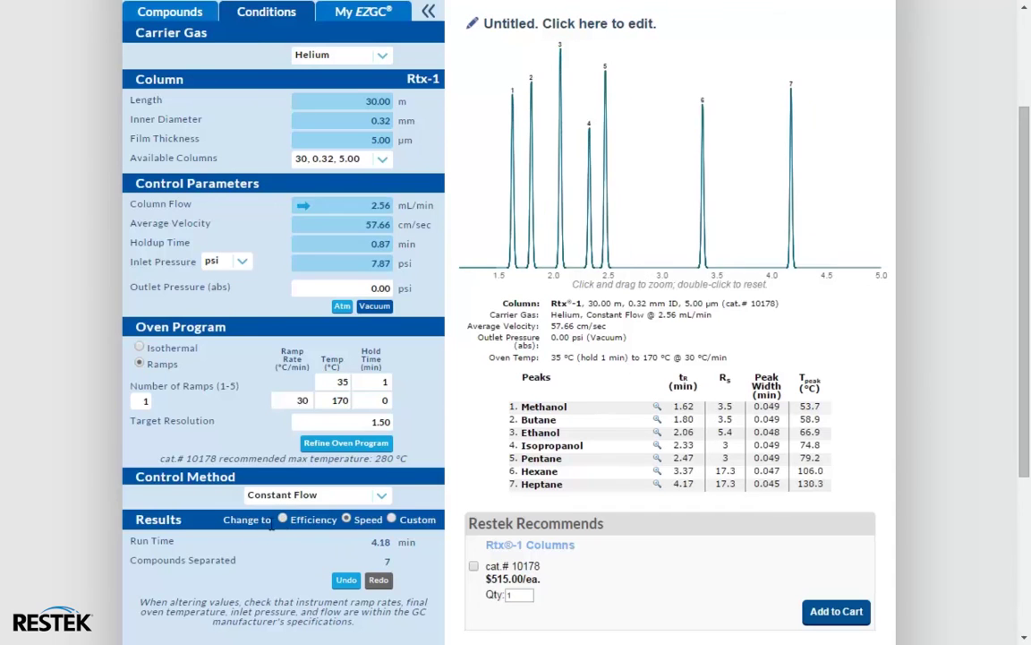
# Review the carrier gas choices and the available Rtx-1 column dimensions
pyautogui.scroll(1, 255, 473)
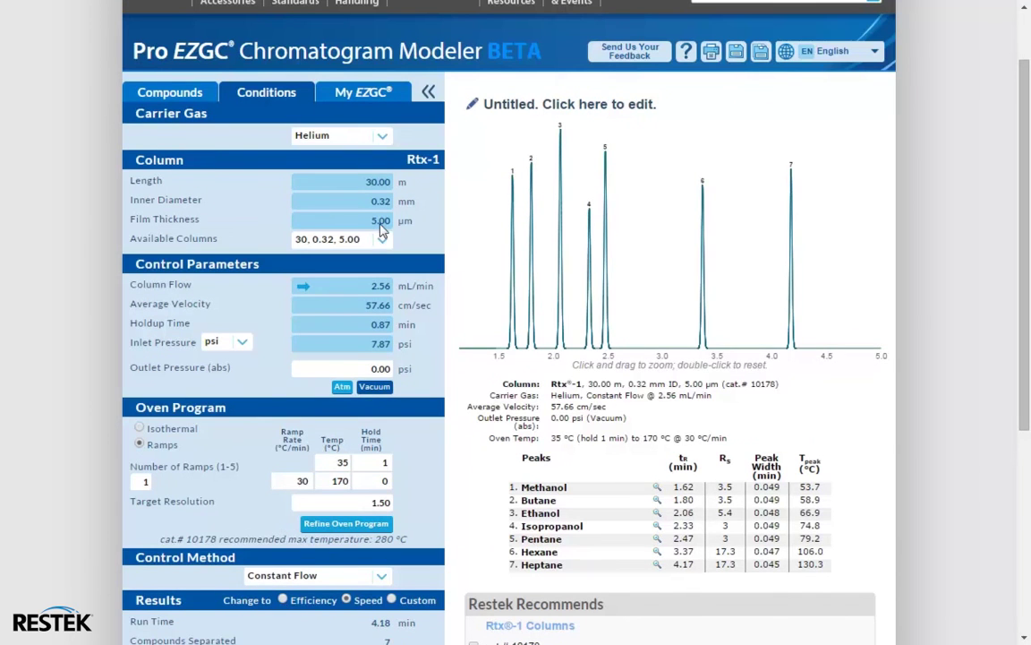
pyautogui.scroll(1, 355, 410)
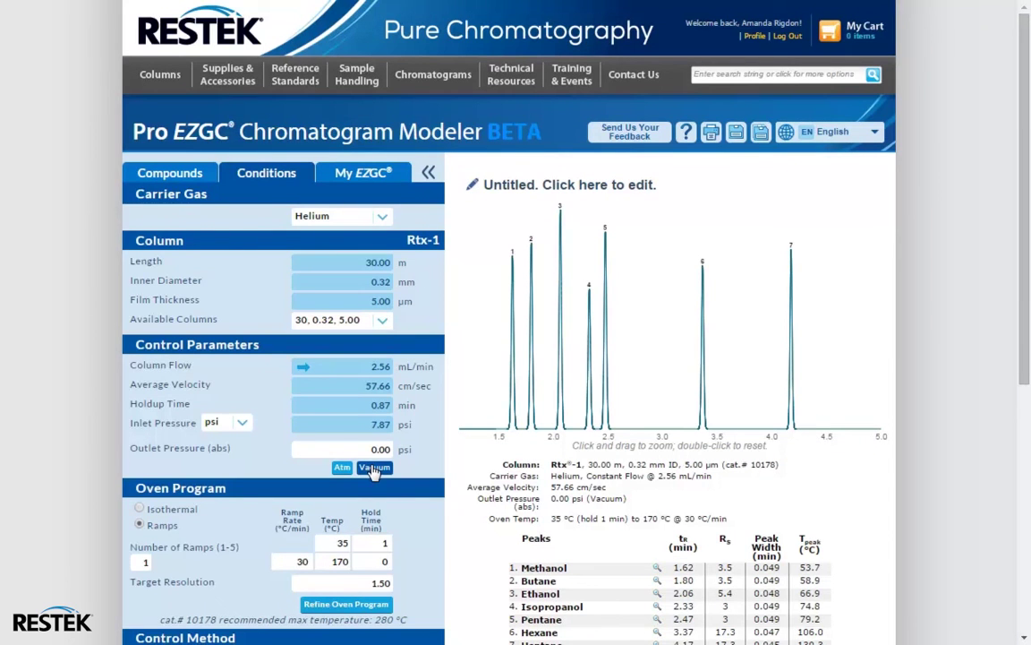
pyautogui.click(380, 218)
pyautogui.click(380, 219)
pyautogui.click(383, 320)
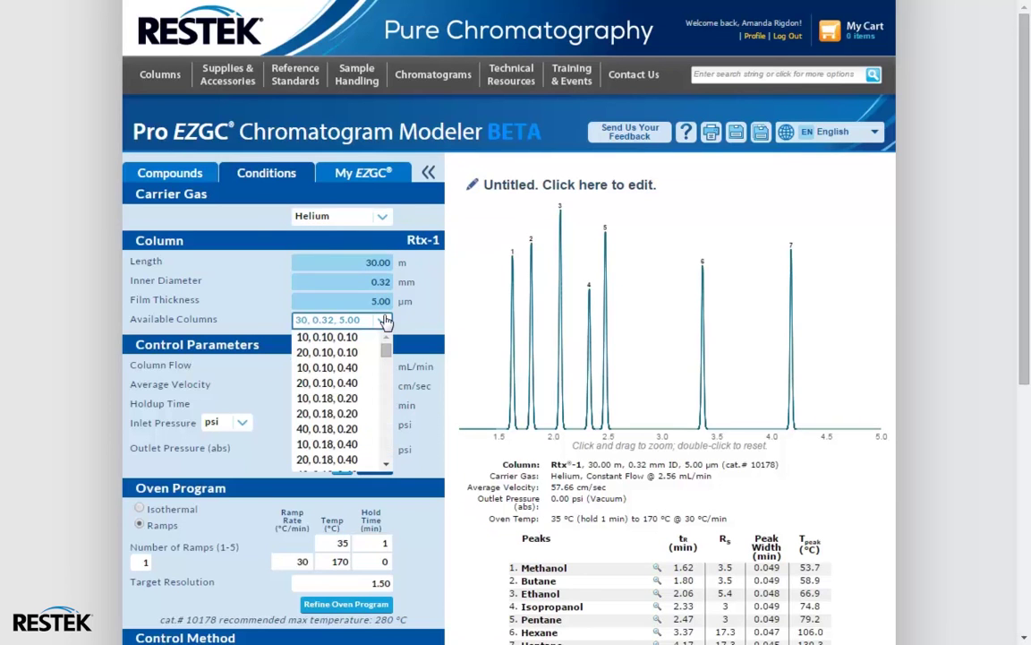
pyautogui.scroll(-3, 390, 367)
pyautogui.scroll(3, 391, 367)
pyautogui.moveTo(389, 365); pyautogui.dragTo(393, 426)
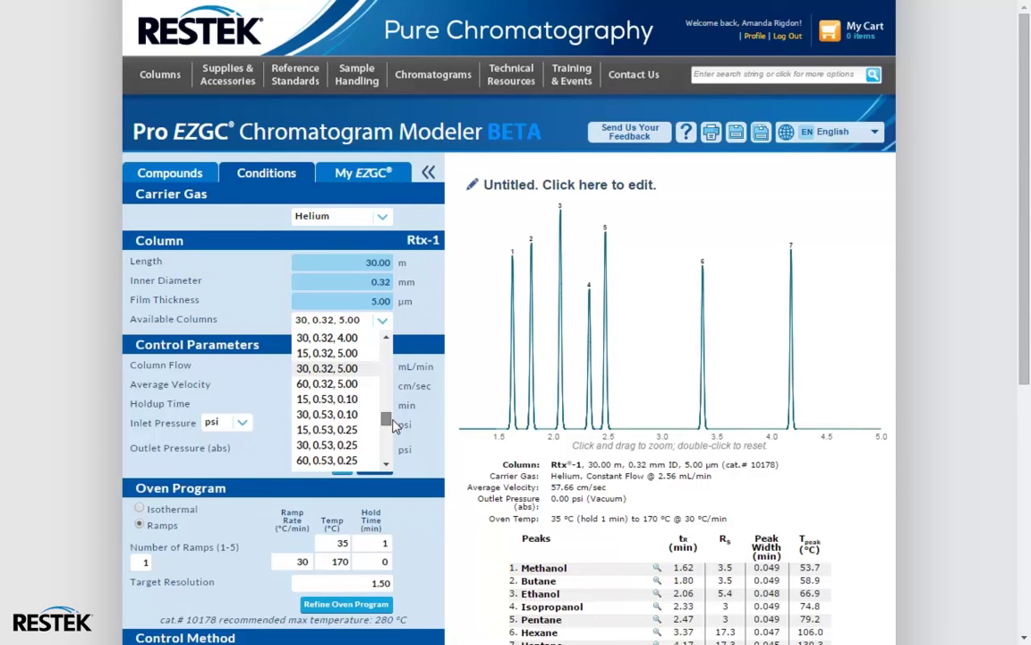
pyautogui.moveTo(394, 426); pyautogui.dragTo(395, 346)
pyautogui.click(439, 323)
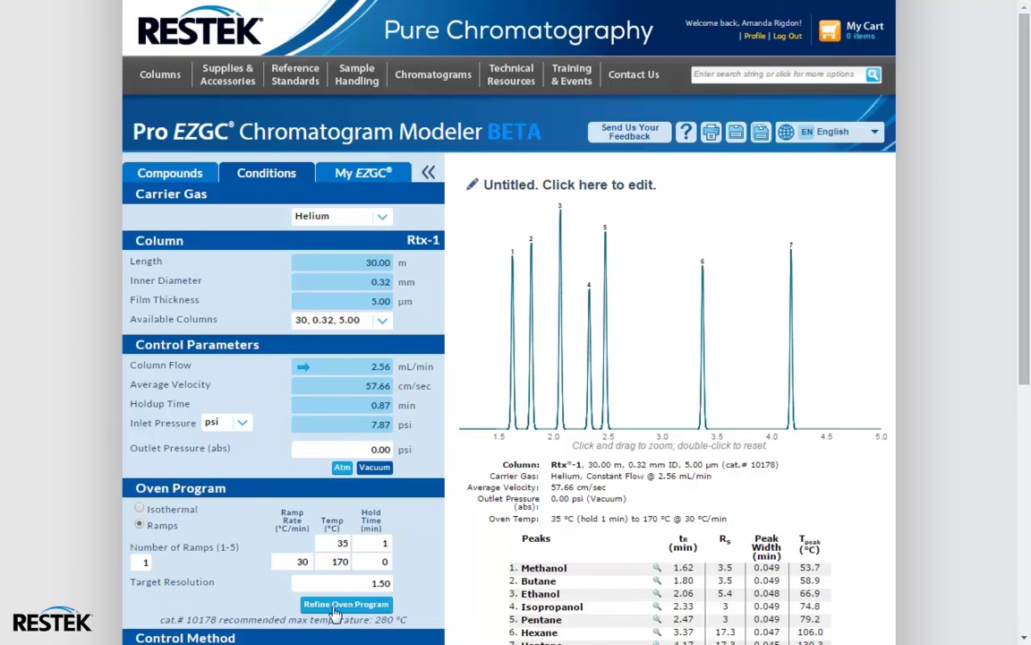
# Refine the oven program automatically for the Rtx-1 column
pyautogui.click(366, 605)
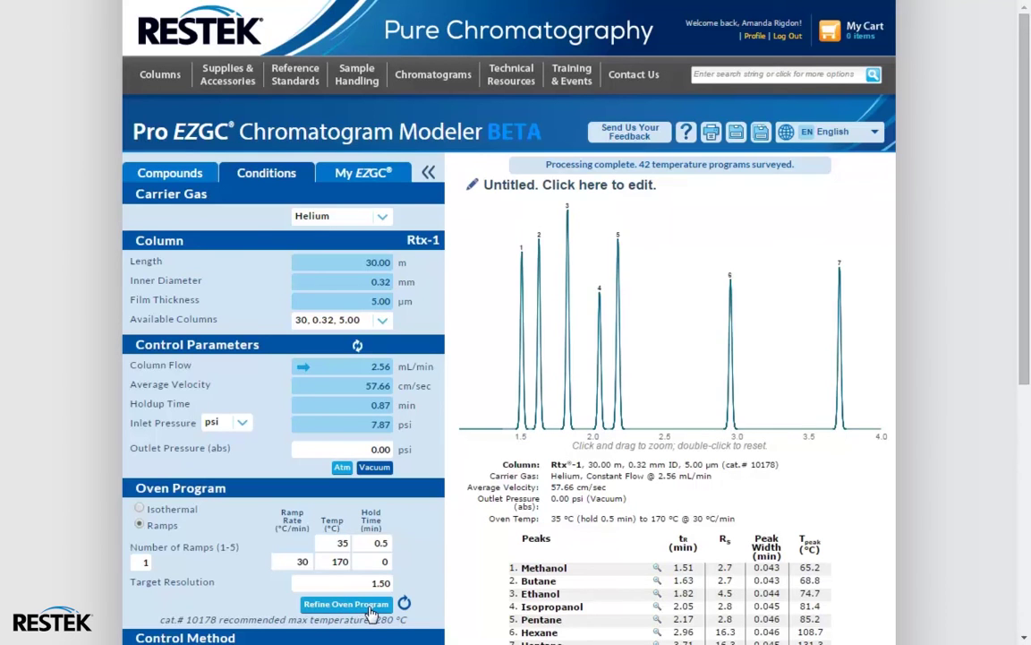
pyautogui.click(350, 608)
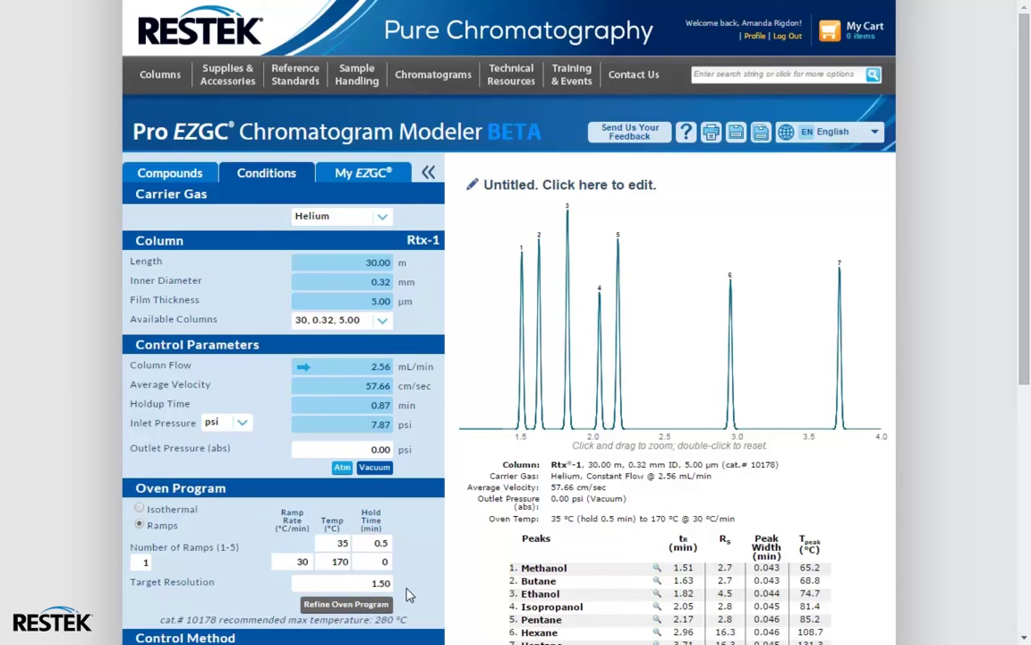
pyautogui.scroll(-2, 420, 578)
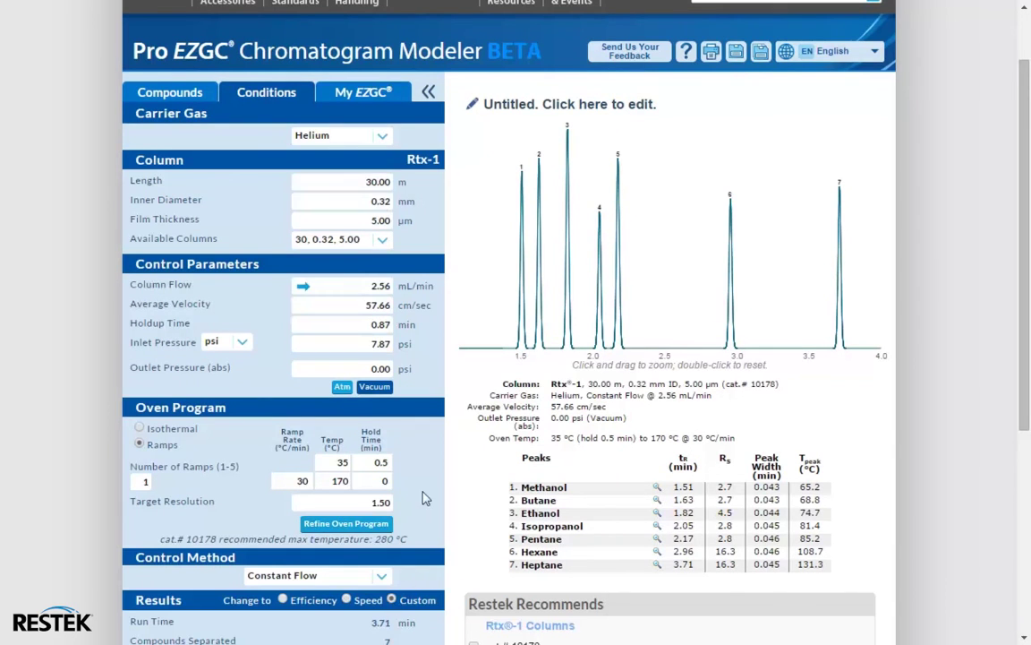
pyautogui.scroll(2, 423, 498)
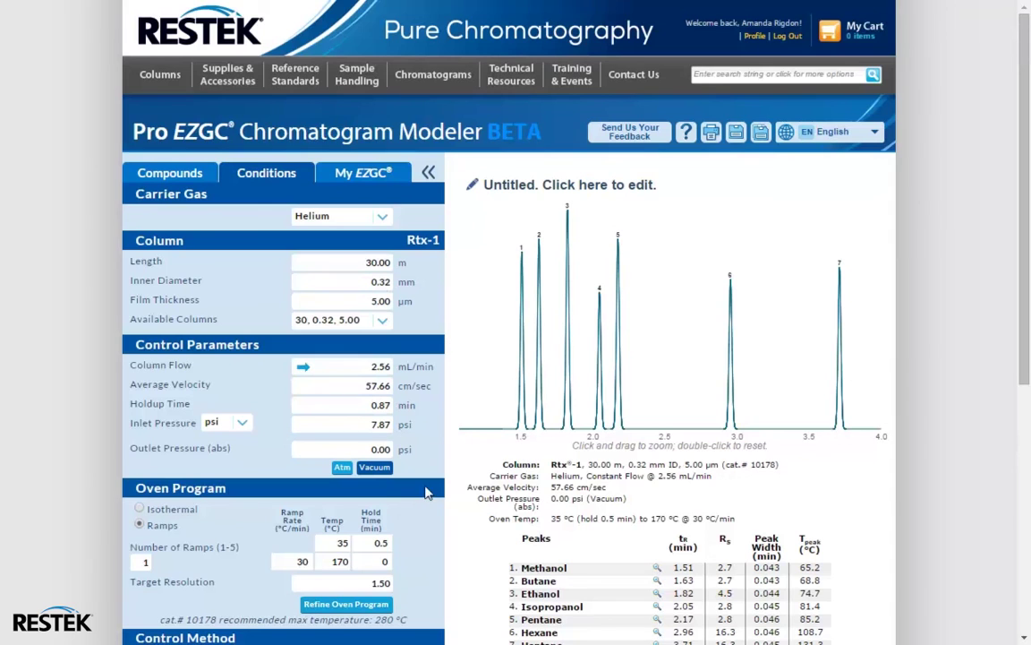
# Set the column flow to 3 mL/min and apply it to the model
pyautogui.click(377, 366)
pyautogui.write('3')
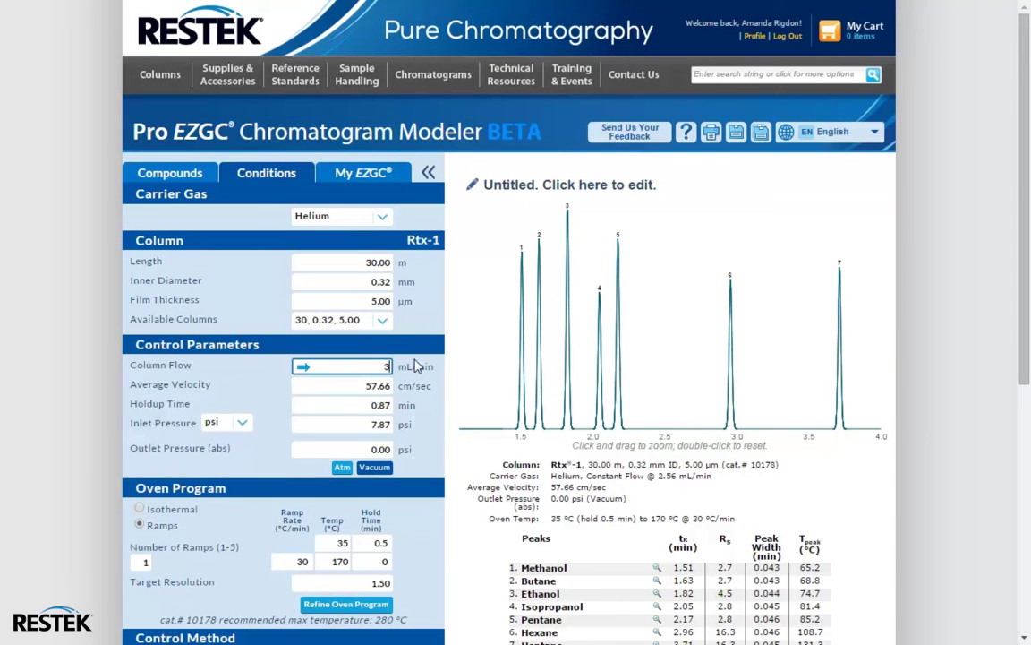
pyautogui.click(362, 386)
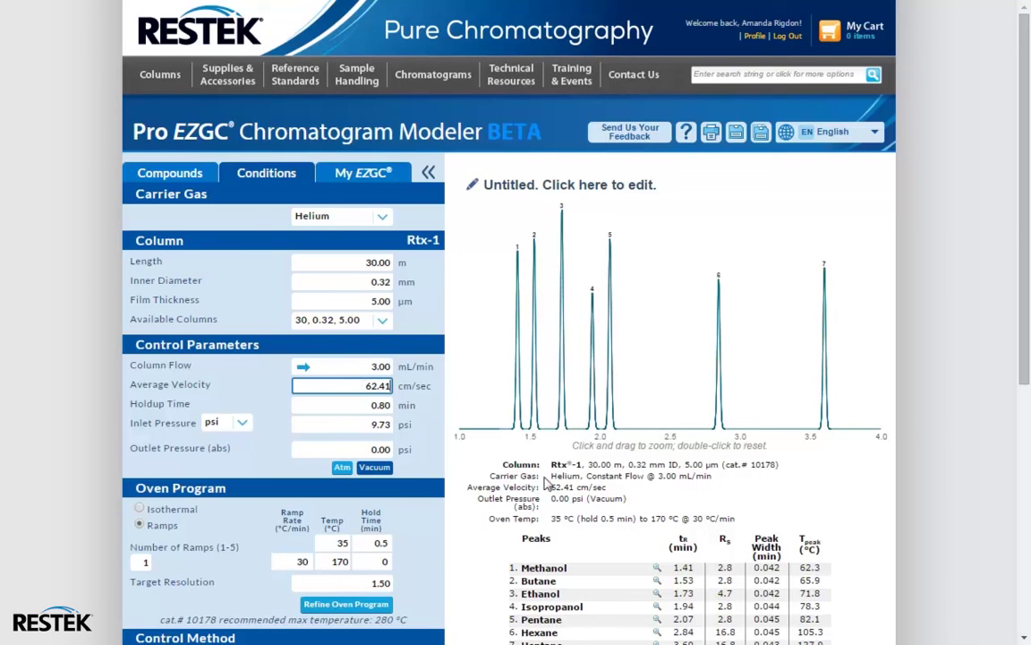
# Set the oven program's ramp rate to 45 °C/min and its initial hold time to 1 min
pyautogui.click(268, 588)
pyautogui.click(279, 558)
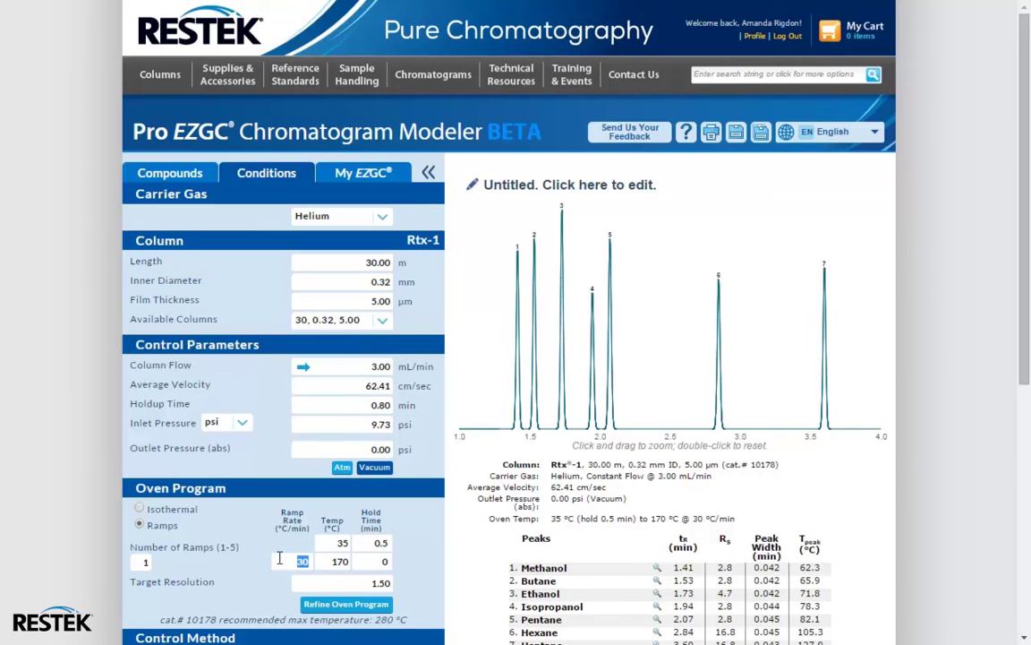
pyautogui.write('45')
pyautogui.click(365, 541)
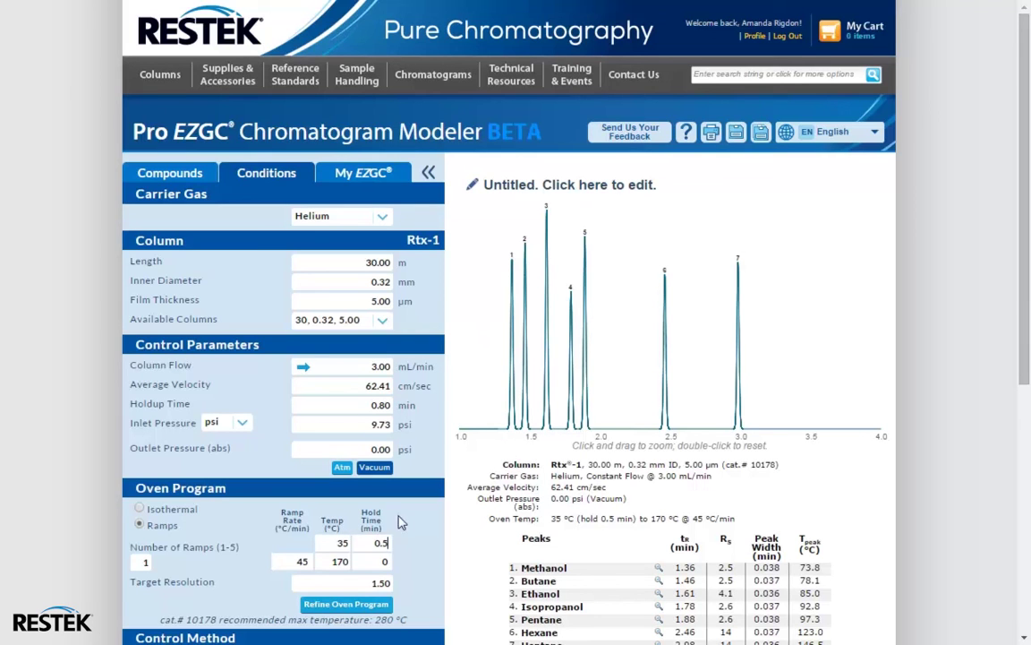
pyautogui.doubleClick(394, 545)
pyautogui.write('1')
pyautogui.click(339, 543)
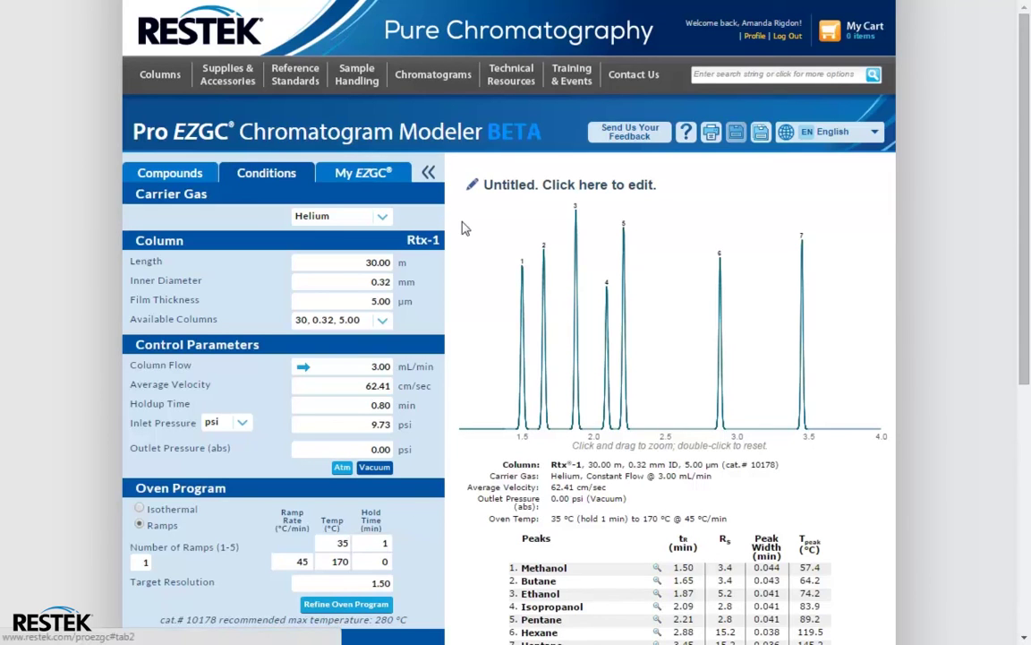
# Title the chromatogram model "Volatiles"
pyautogui.click(519, 189)
pyautogui.write('Vol')
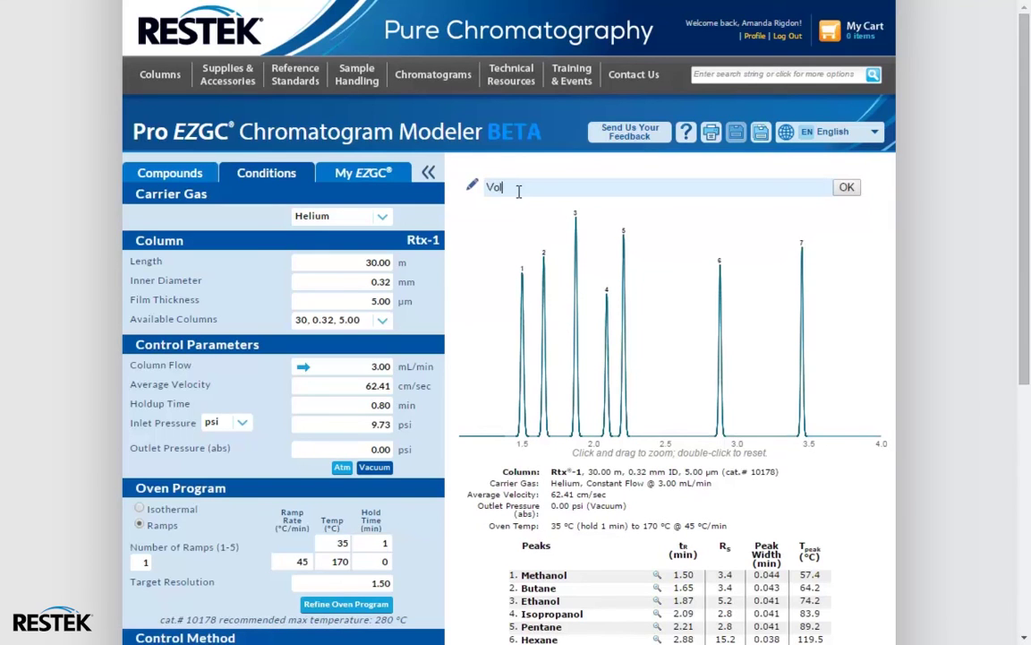
pyautogui.write('atiles')
pyautogui.click(843, 189)
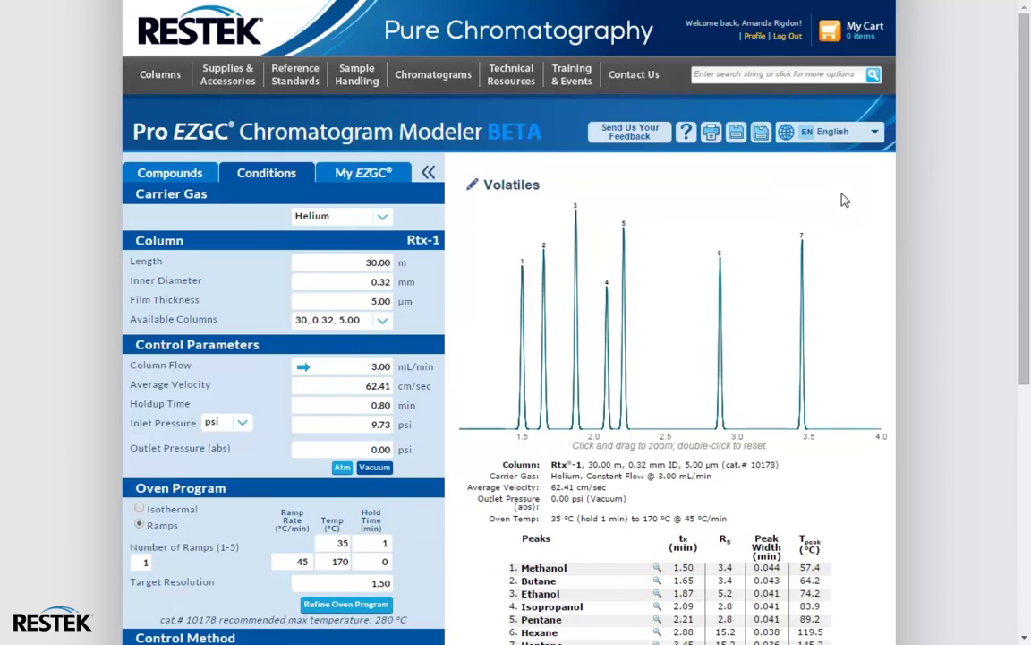
# Save the Volatiles model and open the list of saved models
pyautogui.click(736, 134)
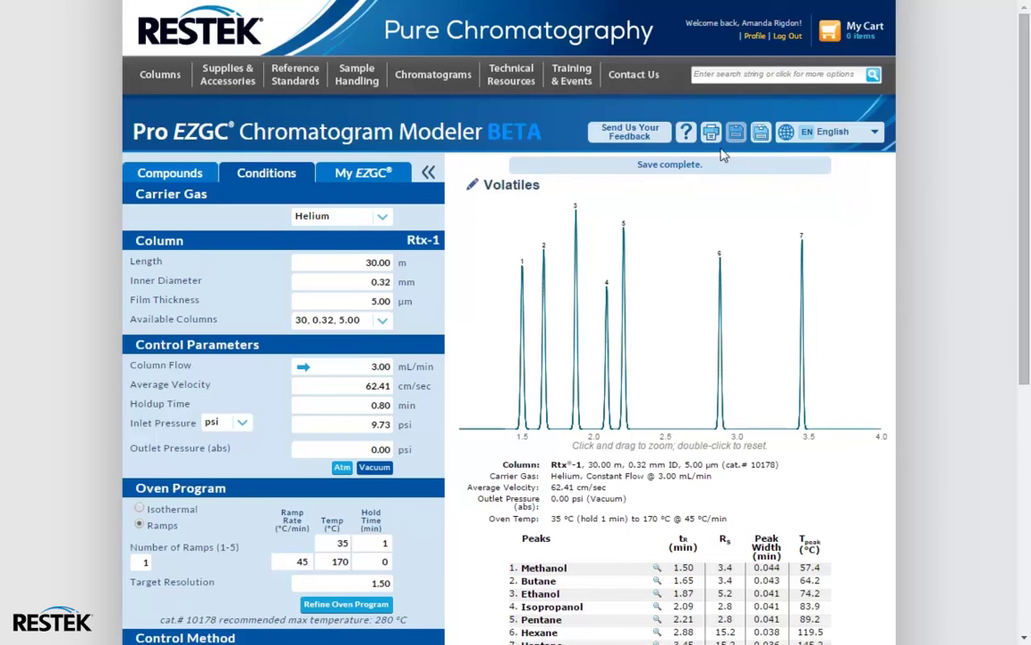
pyautogui.click(362, 174)
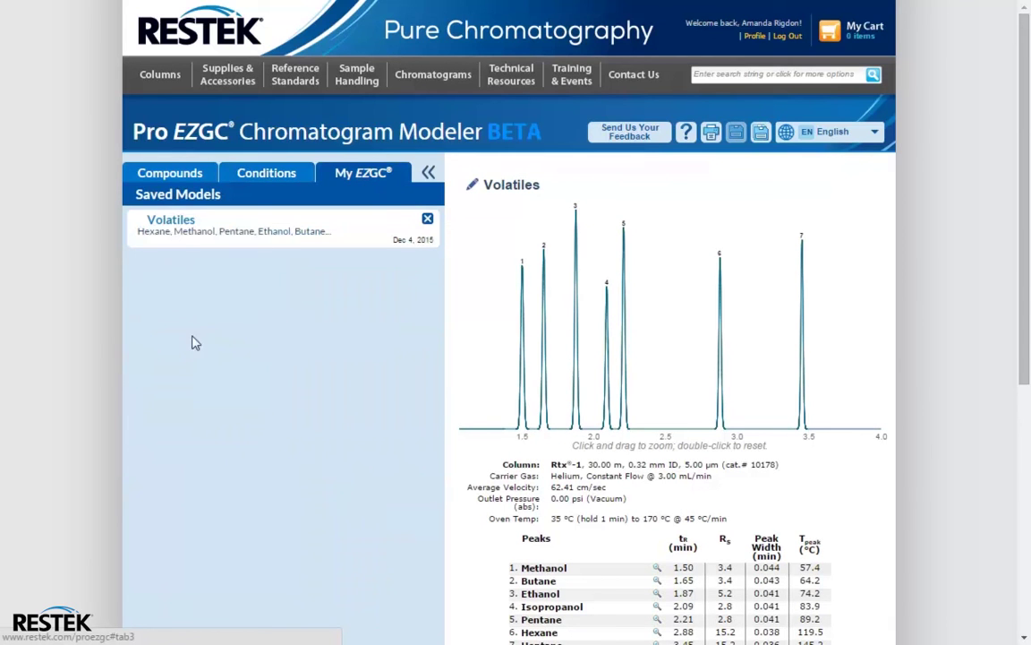